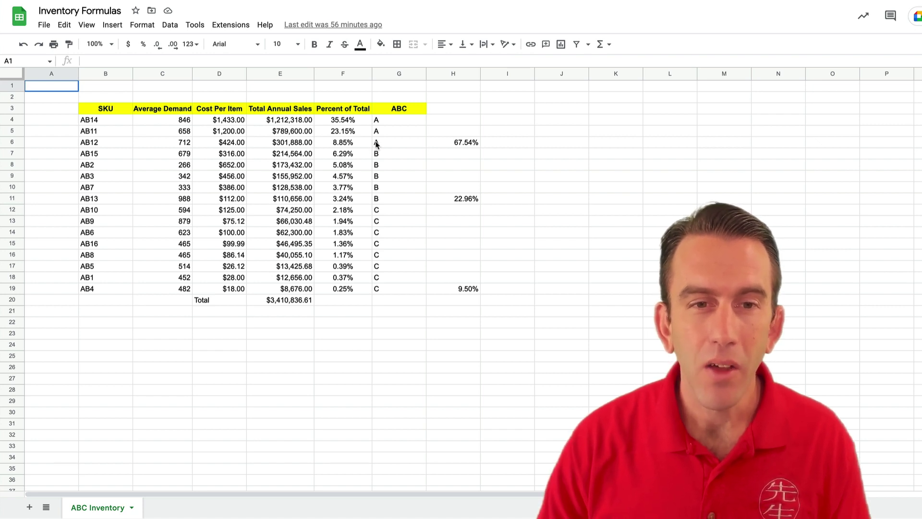
Inspect the ABC grade in G6 and the E6 and F6 formulas.
click(376, 145)
click(309, 147)
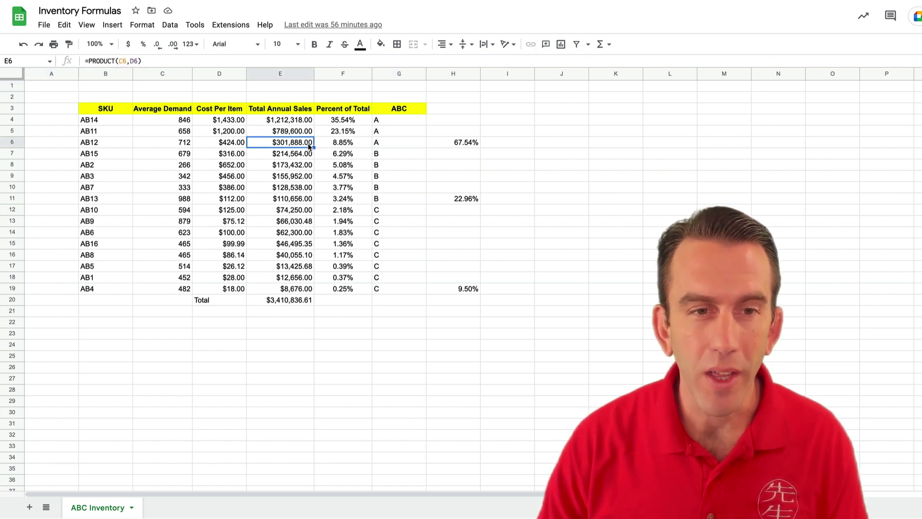
click(326, 146)
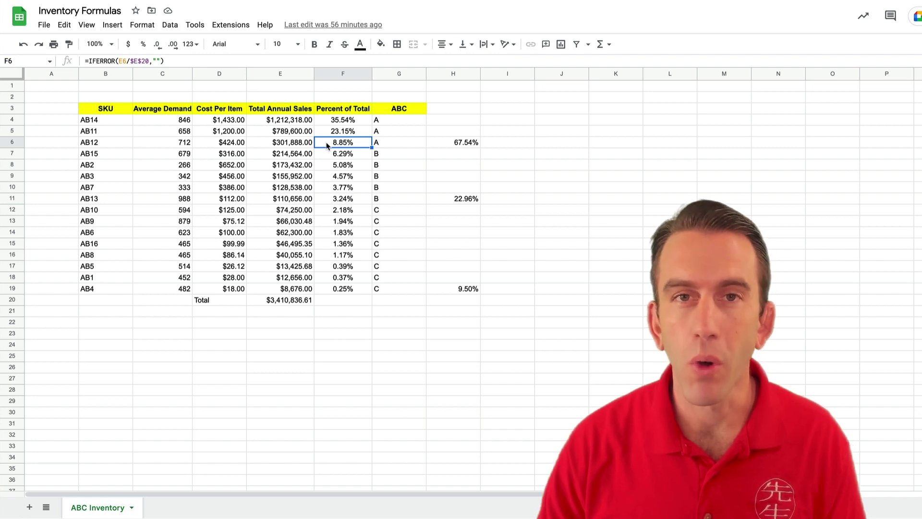
Show G6's edit history and step back two entries to the 11:54 AM 'A' addition.
click(379, 145)
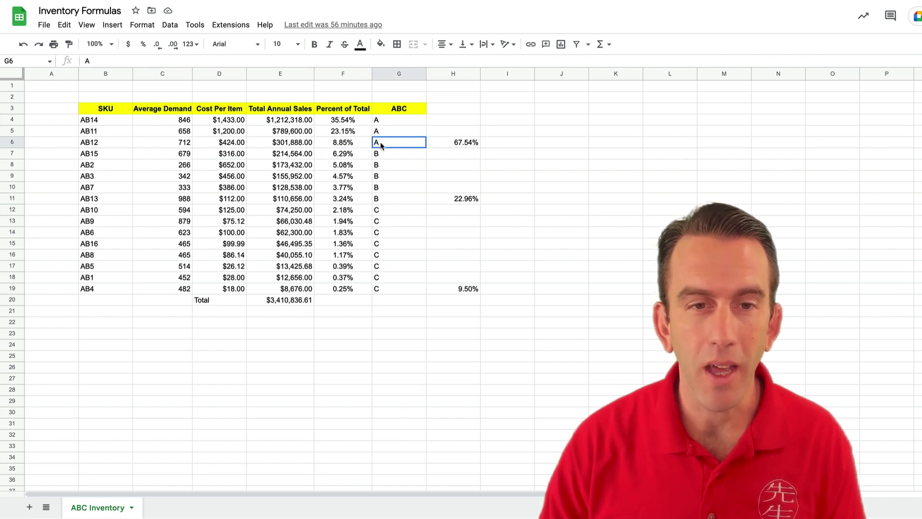
right_click(380, 145)
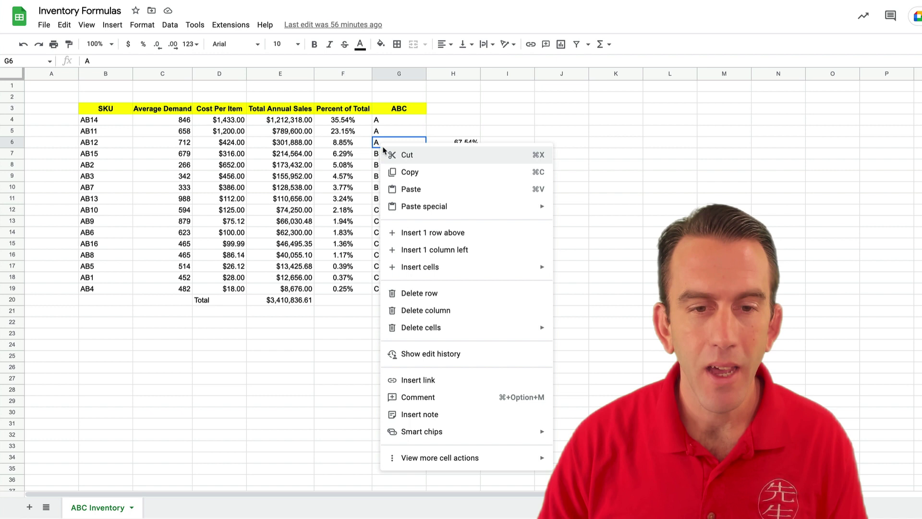
click(433, 351)
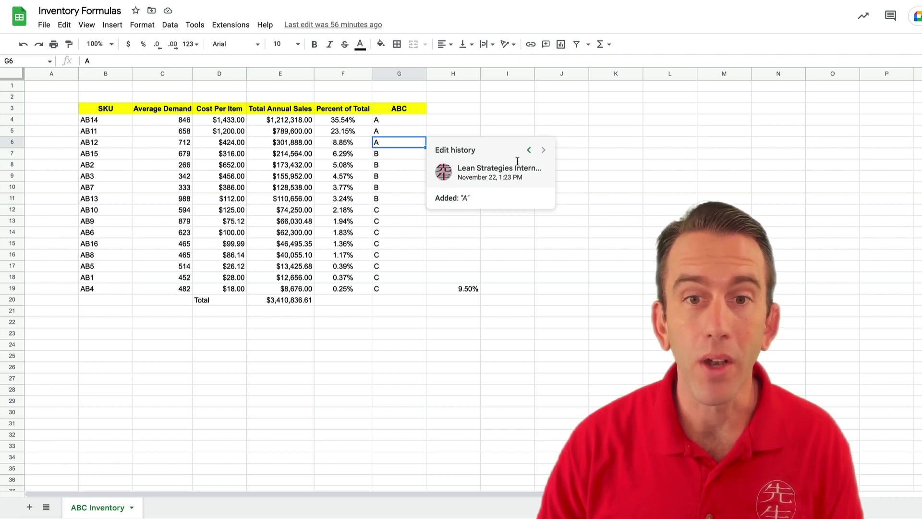
click(530, 151)
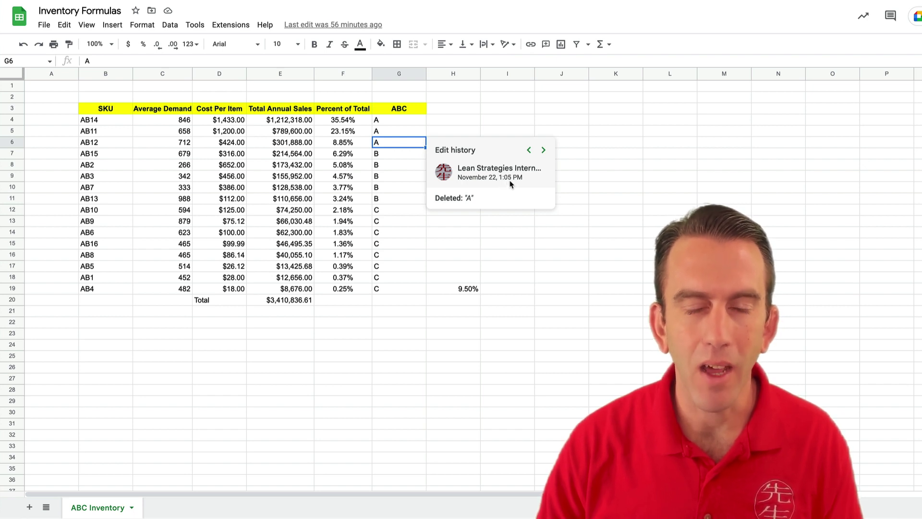
click(530, 152)
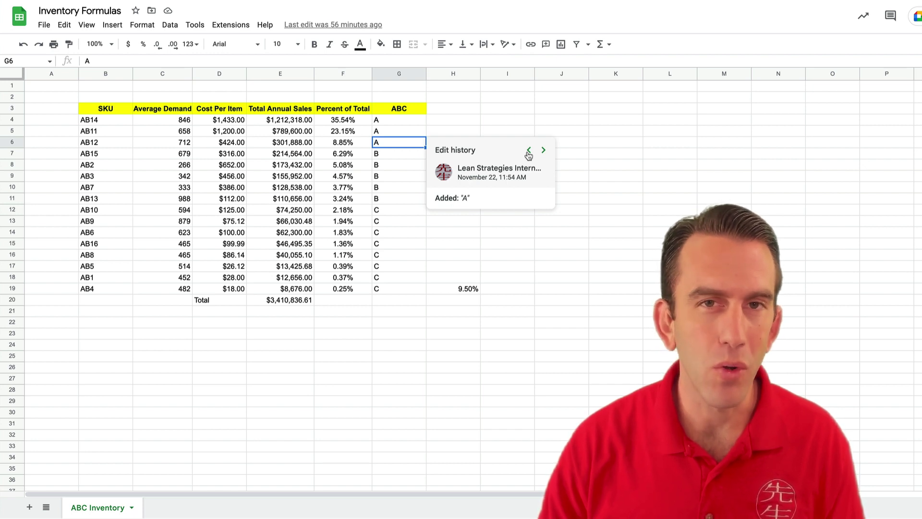
Close G6's history and show E6's edit history with its =PRODUCT(C12,D12) addition.
click(308, 157)
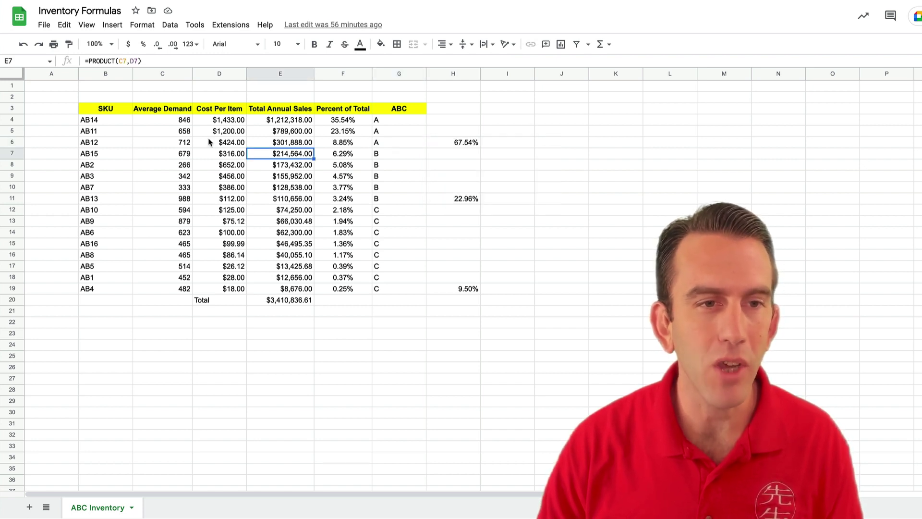
drag(223, 132, 365, 232)
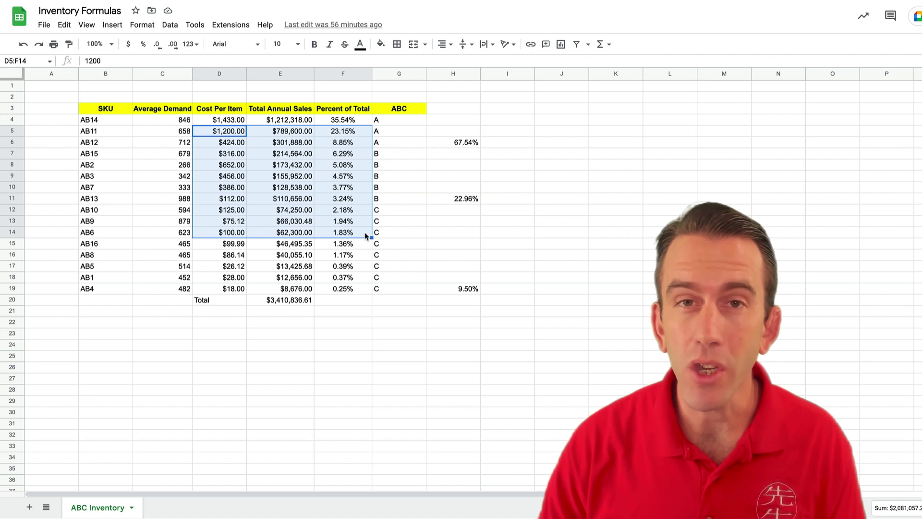
click(298, 176)
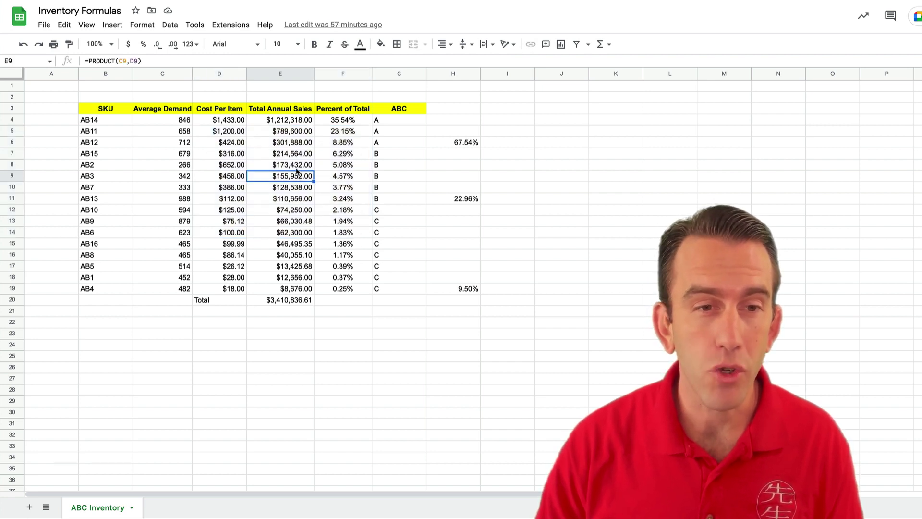
click(293, 144)
right_click(293, 145)
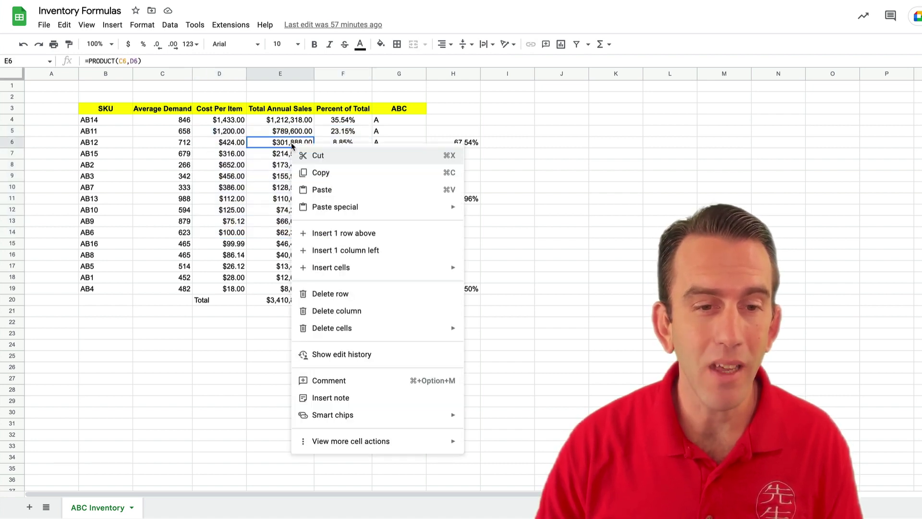
click(328, 352)
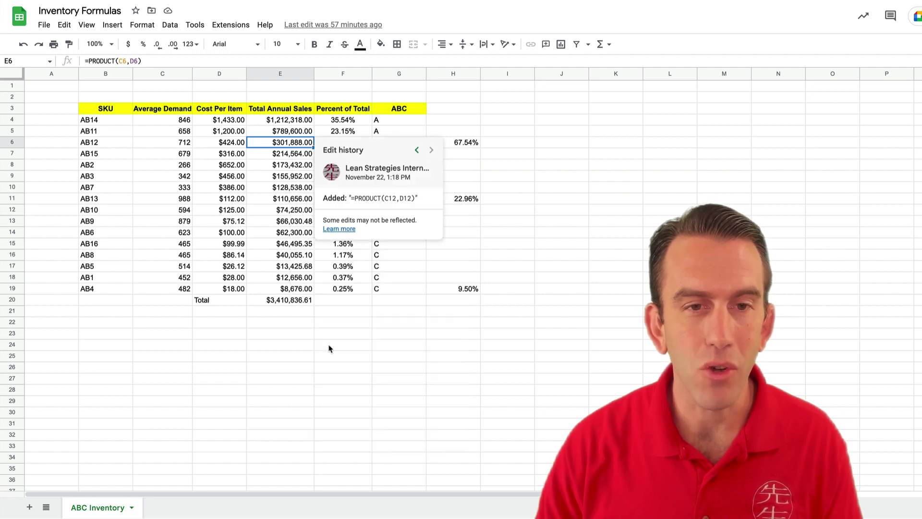